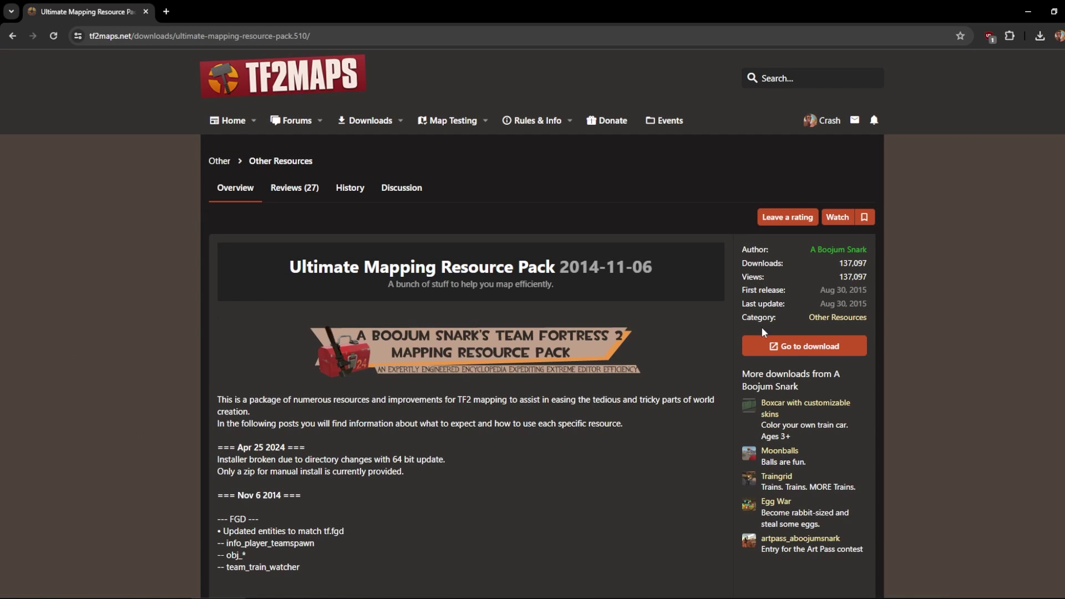
Download the Mapping_Resource_Pack_2014-11-06 from TF2Maps and open its extracted folder
scroll(741, 377, down, 1)
scroll(740, 377, up, 1)
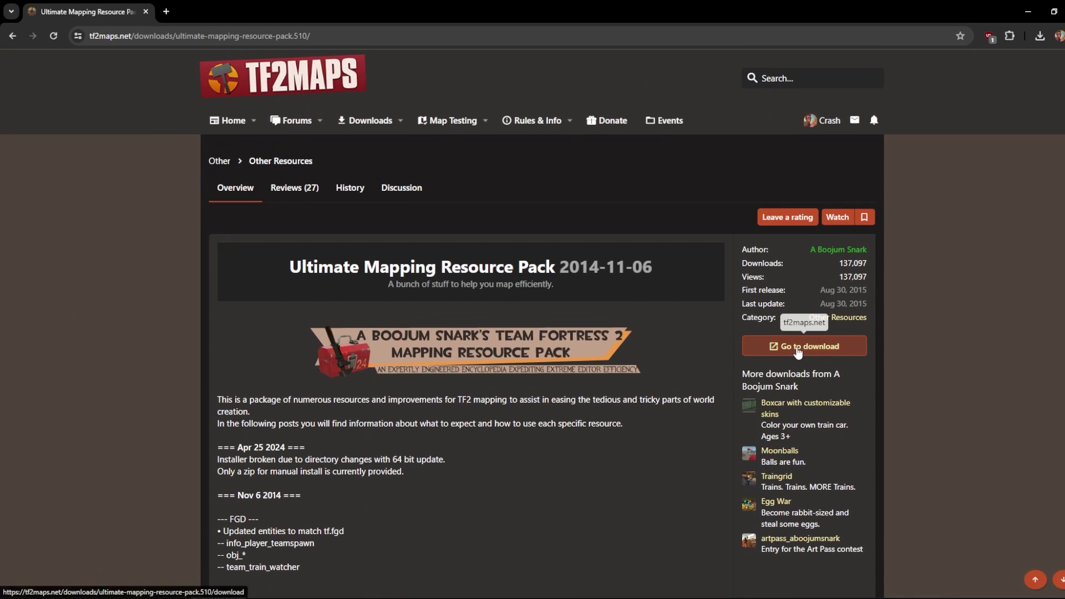
click(807, 346)
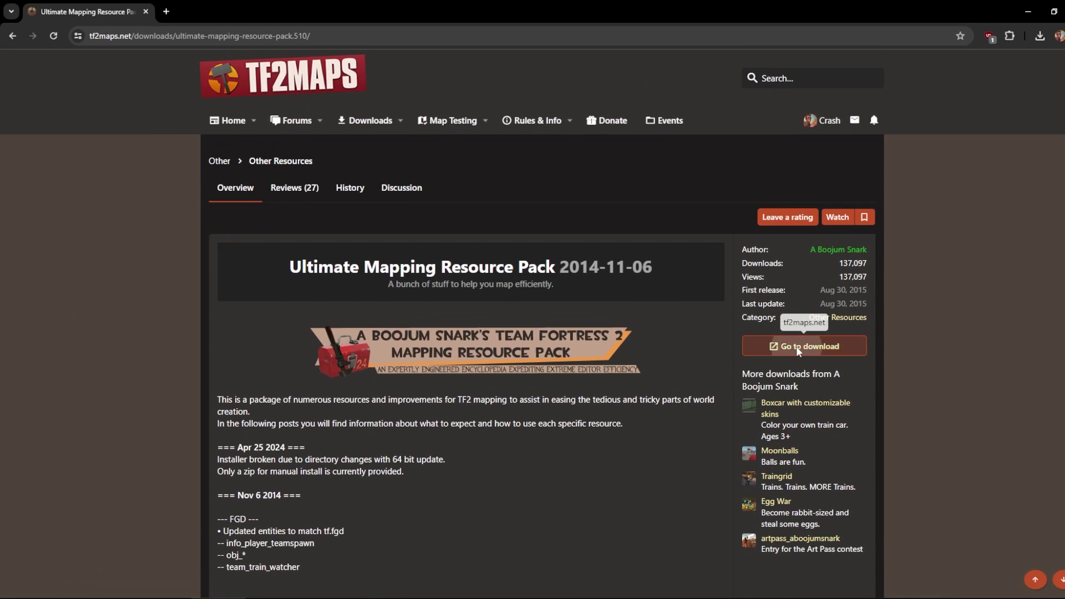
click(1042, 36)
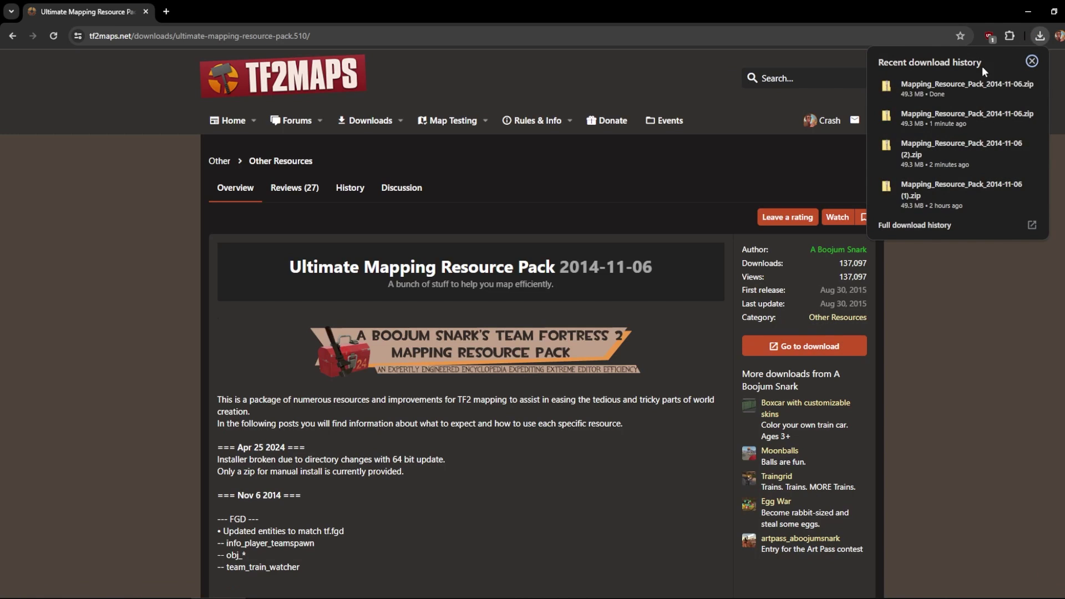
click(957, 85)
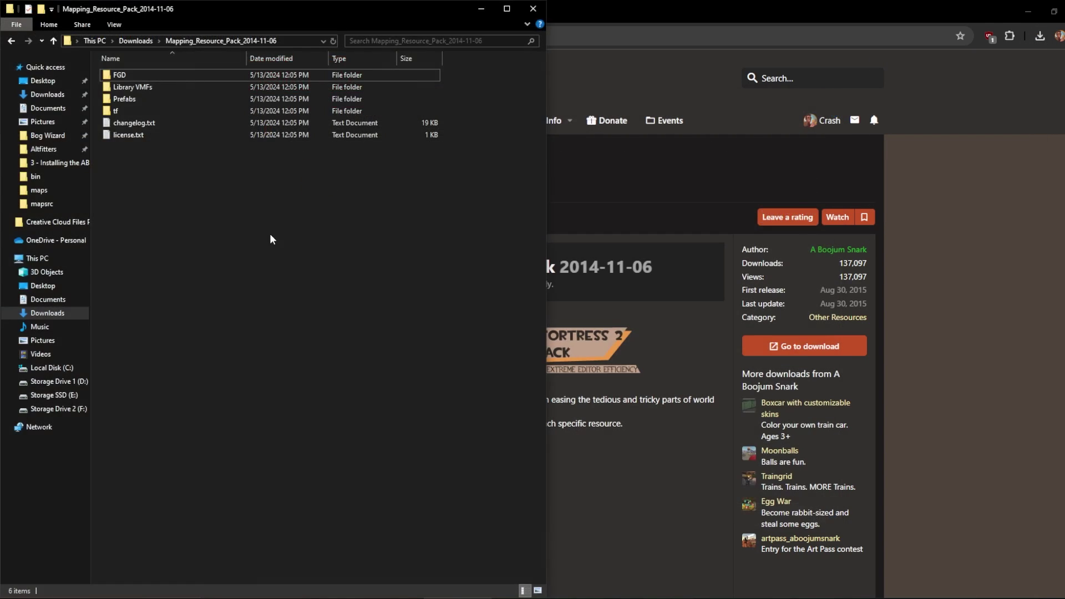
Copy tf-abs.fgd from the resource pack's FGD folder
double_click(131, 78)
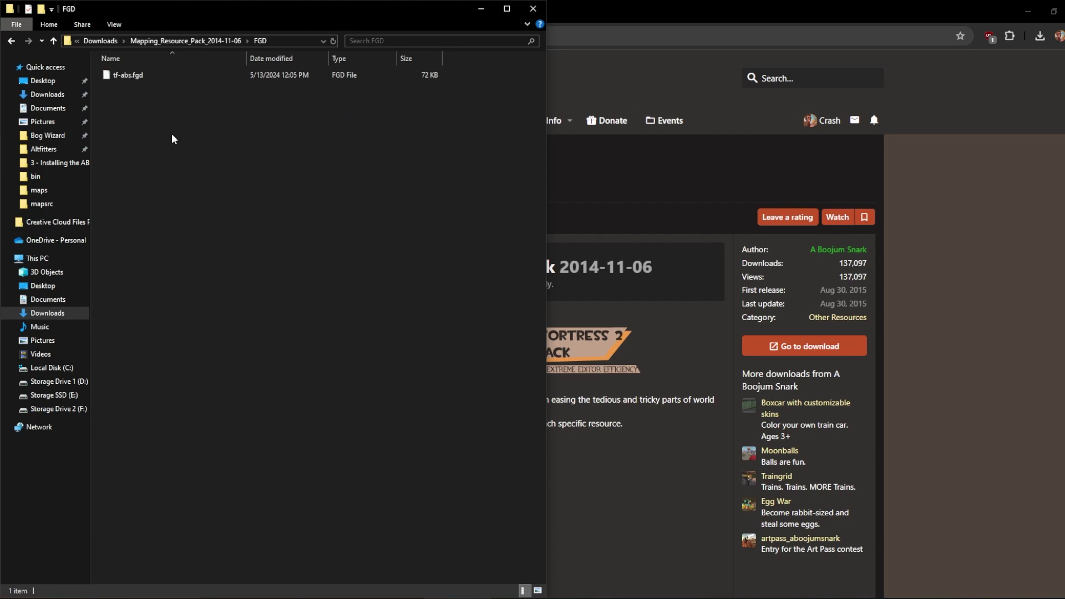
drag(172, 138, 129, 79)
key(ctrl+c)
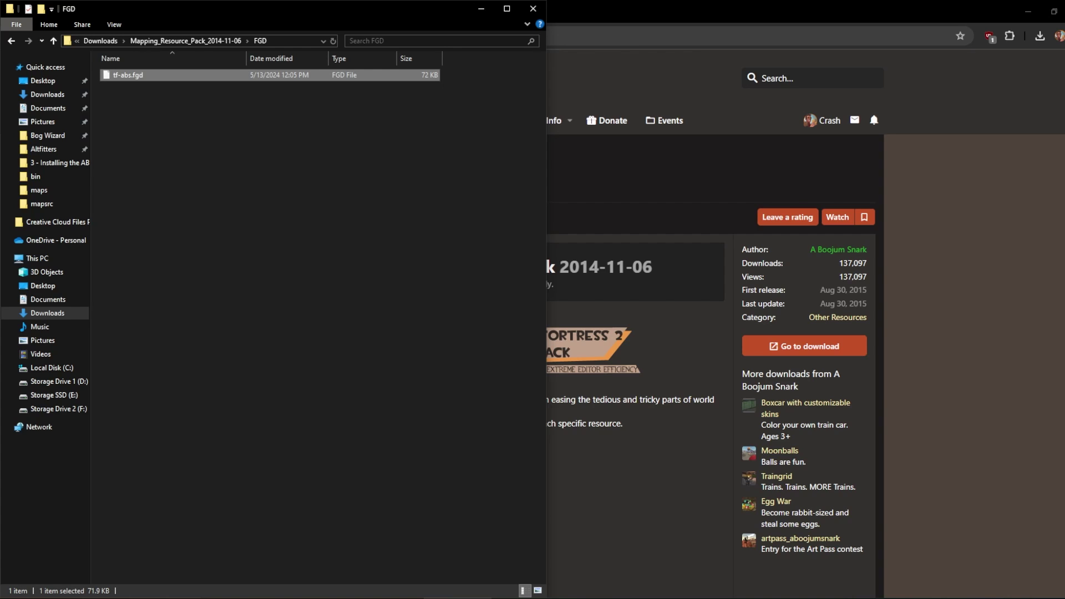
Paste tf-abs.fgd into steamapps\common\Team Fortress 2\bin beside tf.fgd
key(alt+Tab)
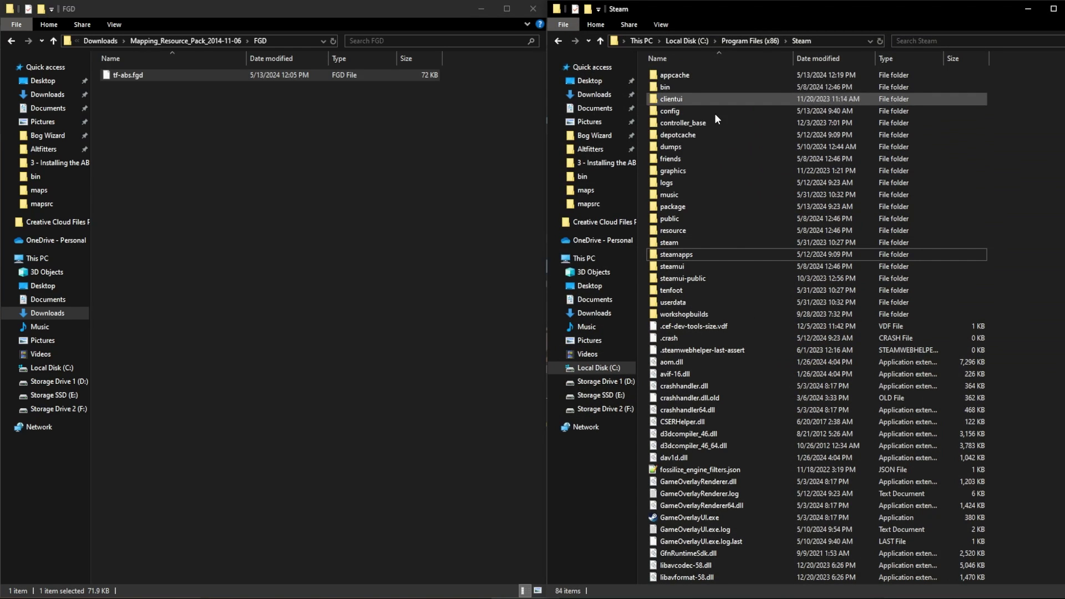
double_click(685, 252)
double_click(681, 75)
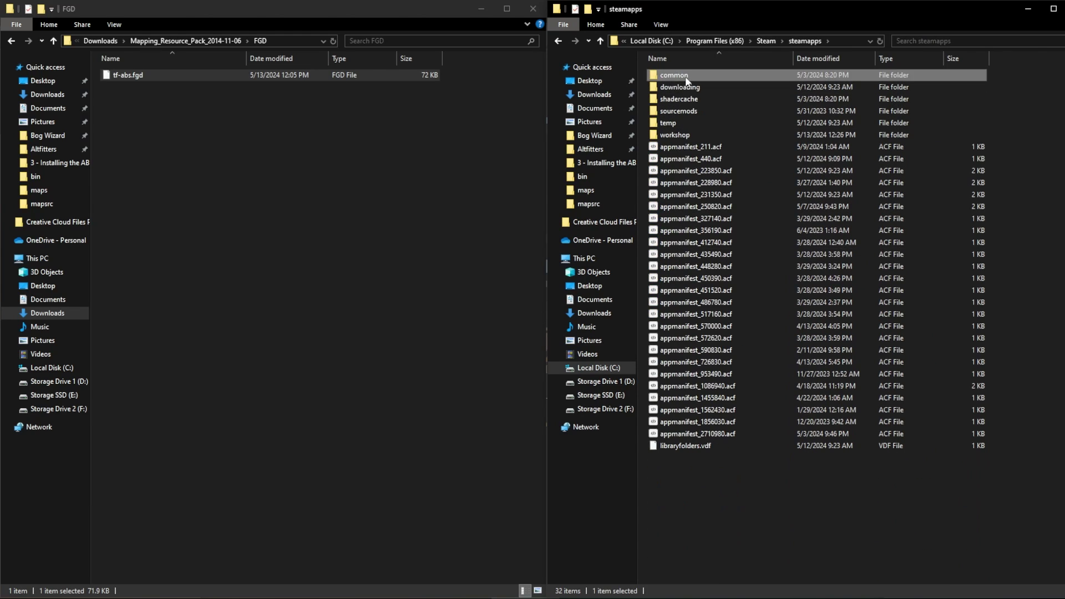
double_click(697, 364)
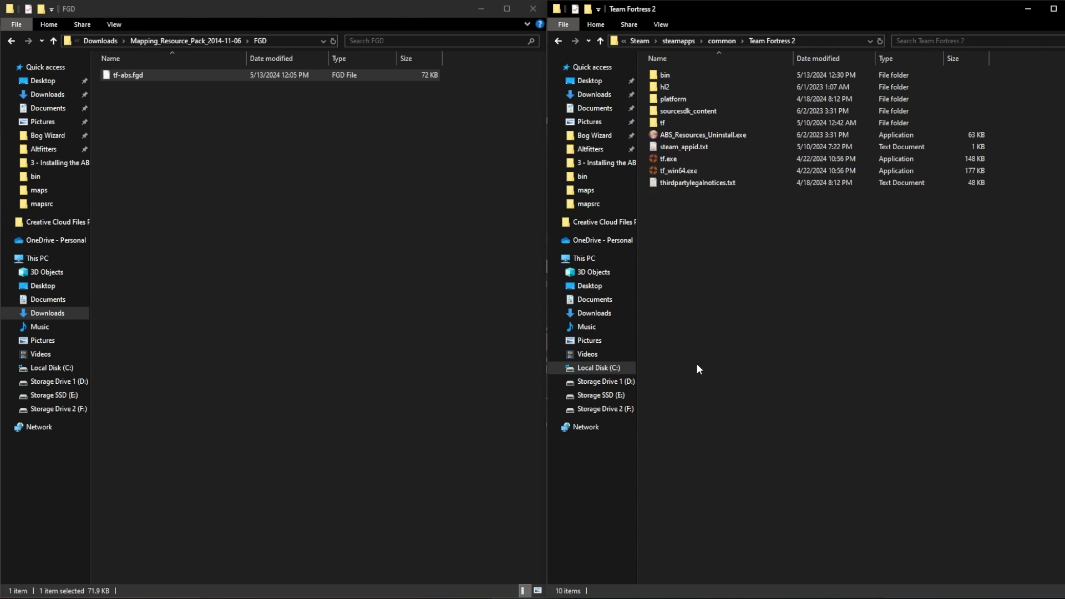
double_click(691, 76)
key(ctrl+v)
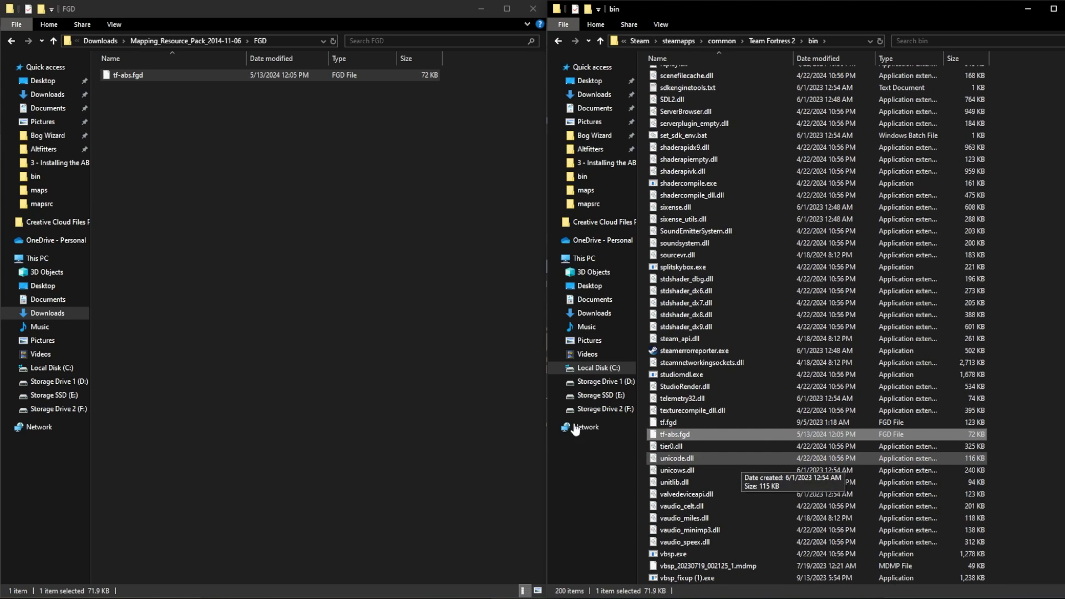
click(179, 41)
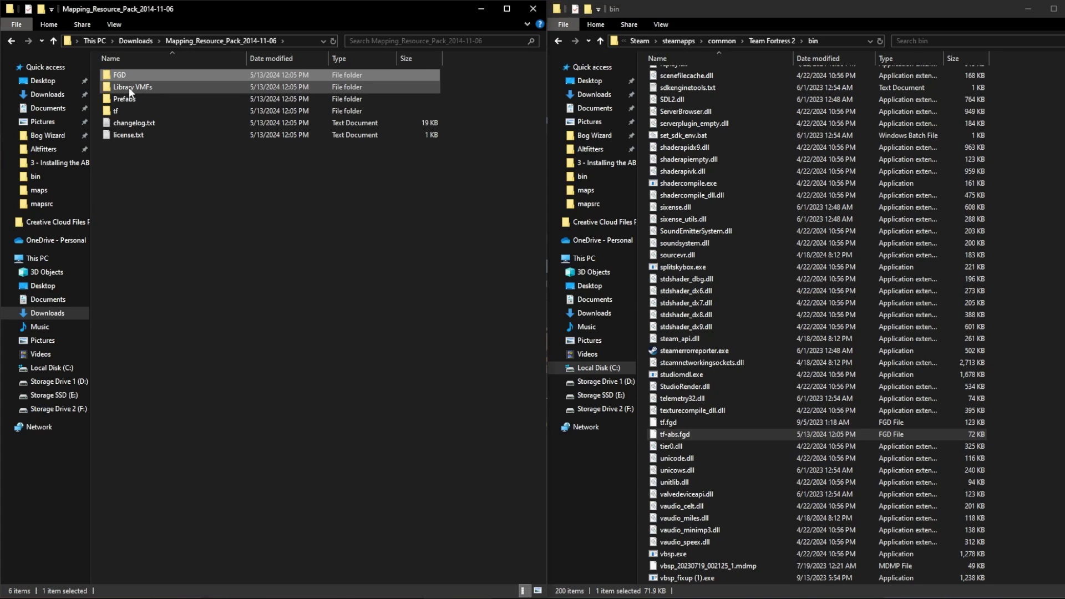
Copy all four VMF files from the pack's Library VMFs folder
double_click(129, 88)
drag(296, 220, 111, 79)
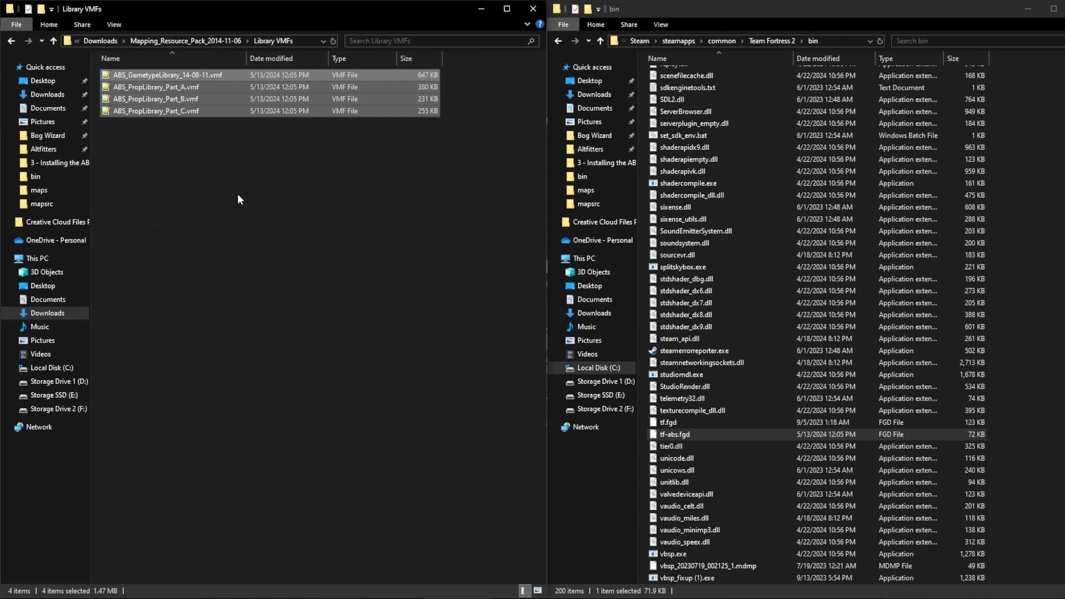
key(ctrl+c)
Paste the four library VMFs into Team Fortress 2\tf\mapsrc
click(679, 39)
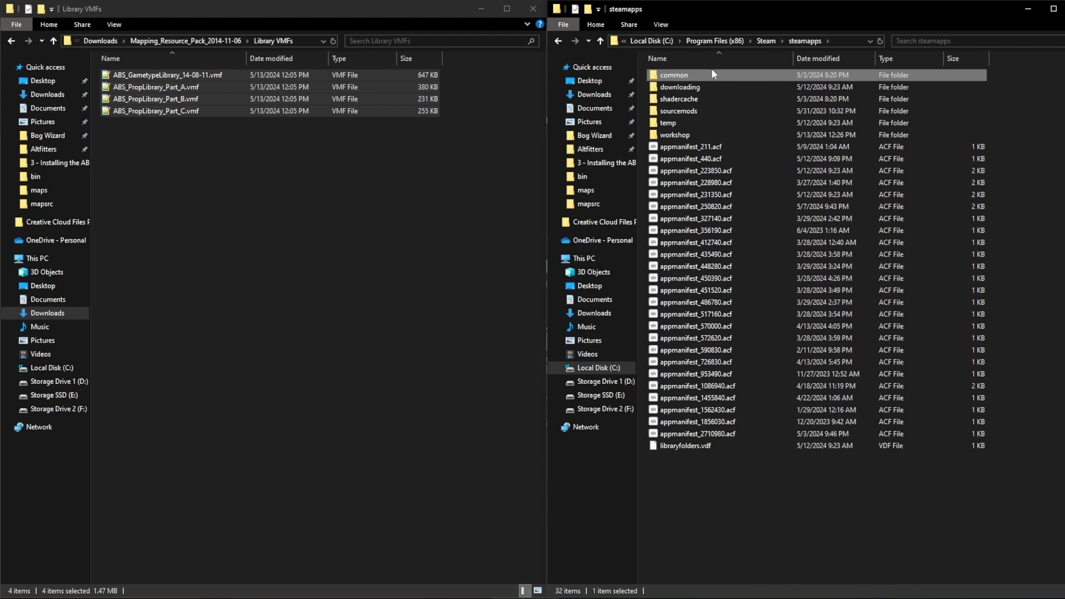
double_click(678, 76)
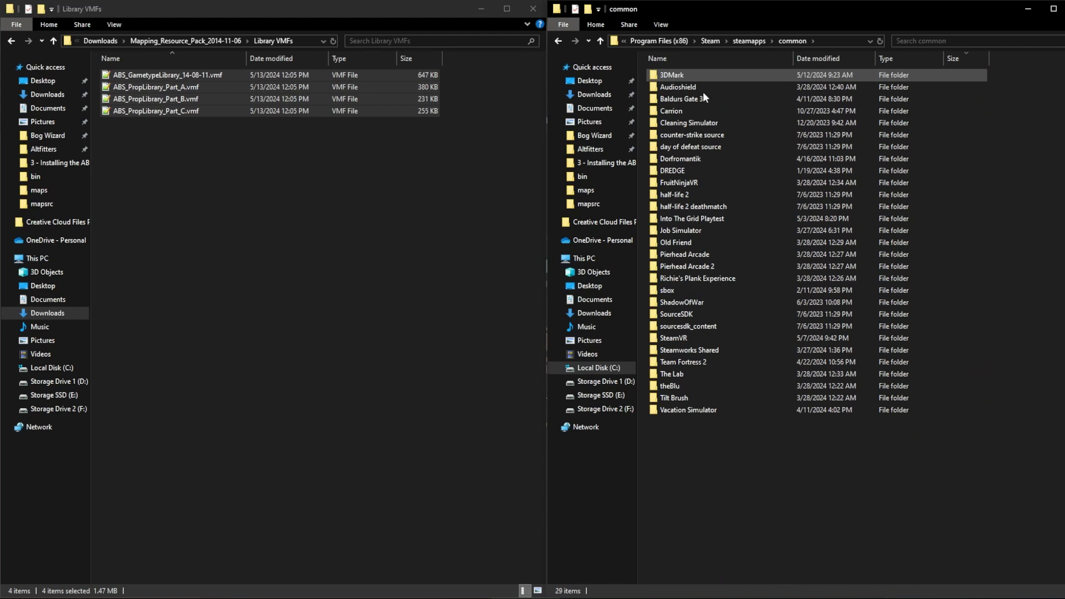
double_click(687, 362)
double_click(678, 122)
double_click(673, 172)
key(ctrl+v)
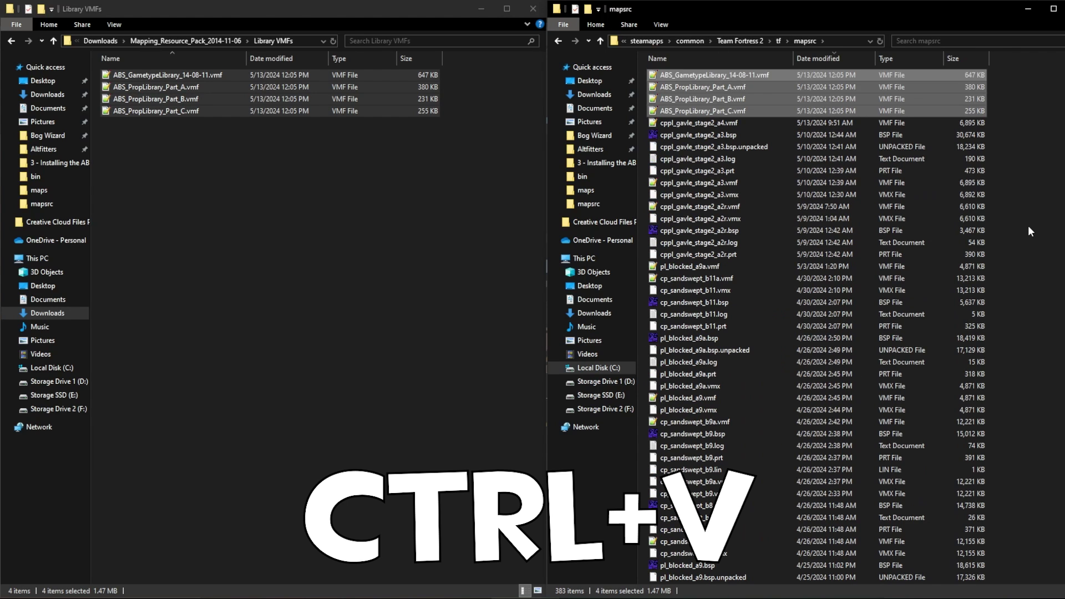
click(186, 40)
Copy the pack's Prefabs folder into Team Fortress 2\bin\x64
click(155, 99)
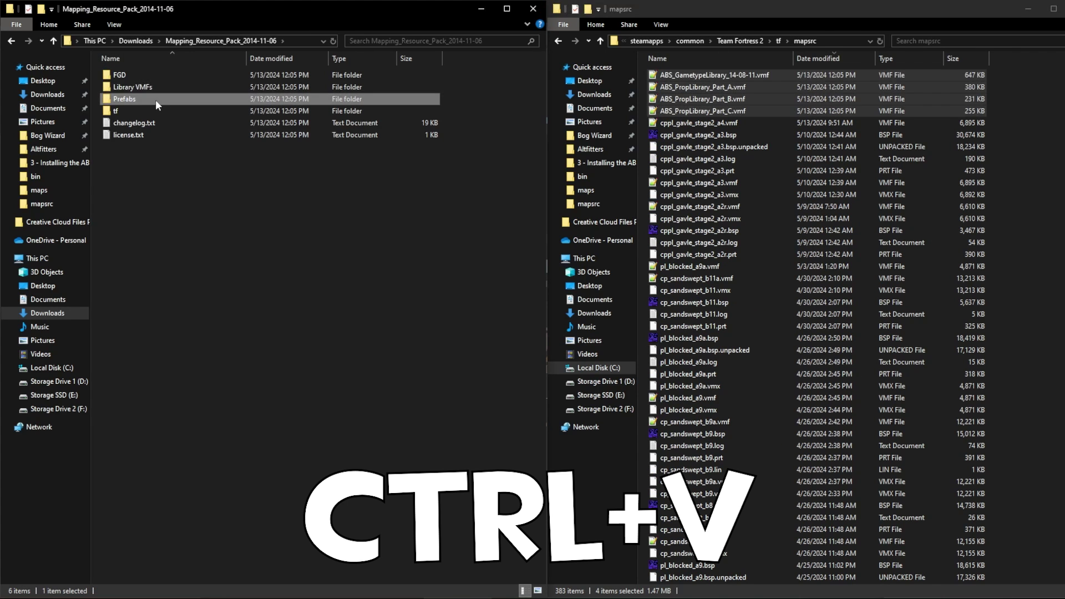
key(ctrl+c)
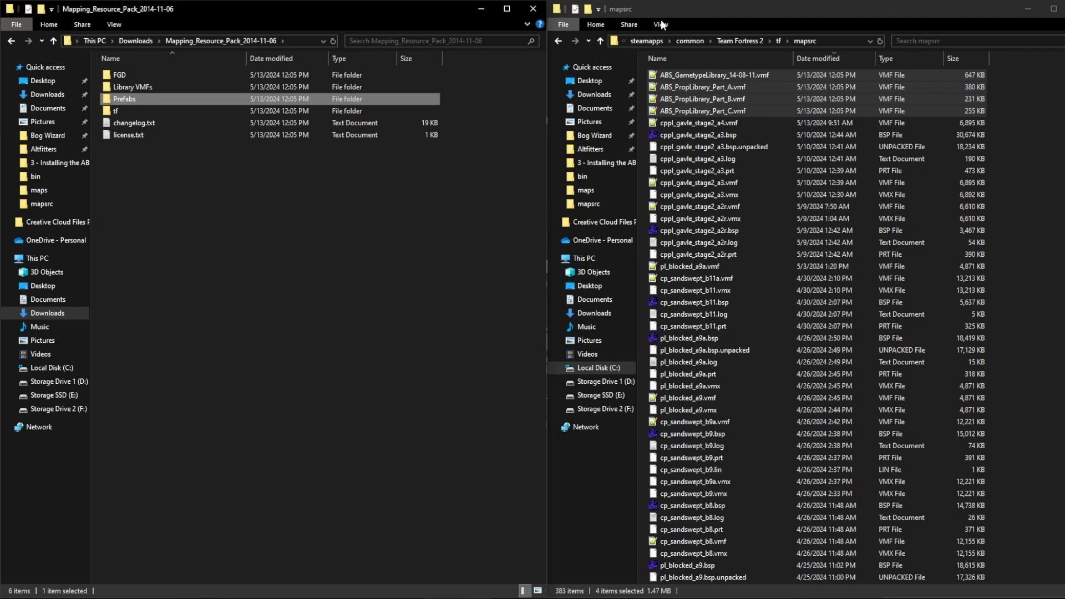
click(646, 39)
double_click(684, 75)
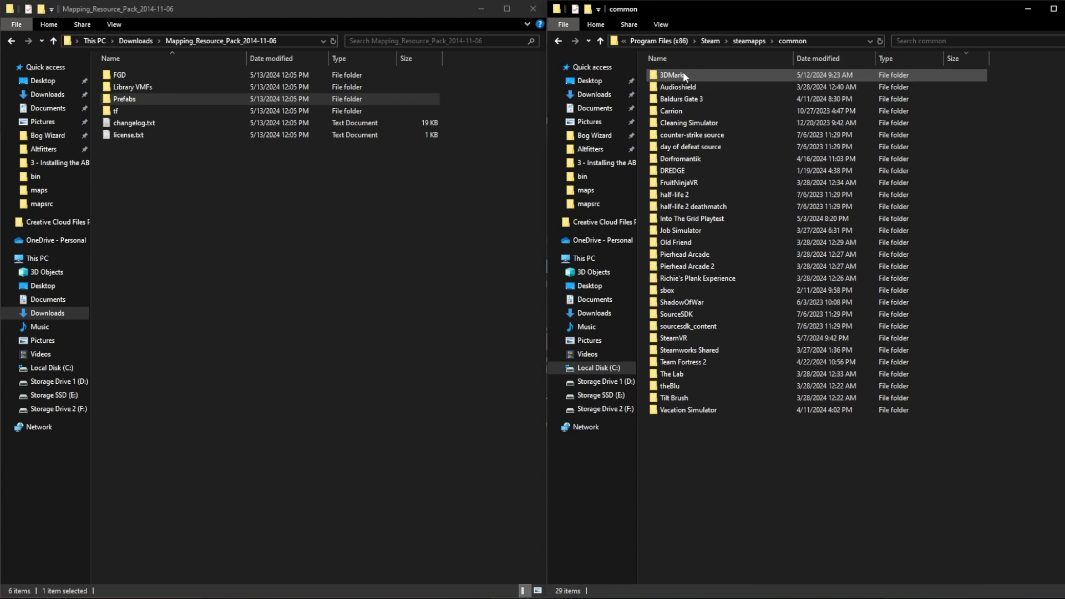
double_click(701, 360)
double_click(686, 79)
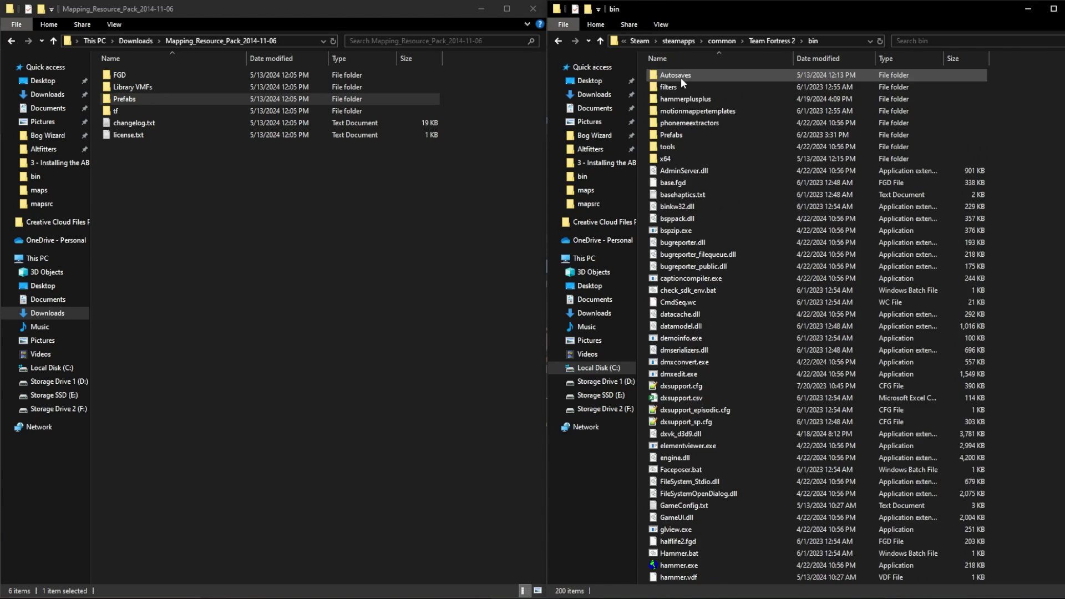
double_click(674, 158)
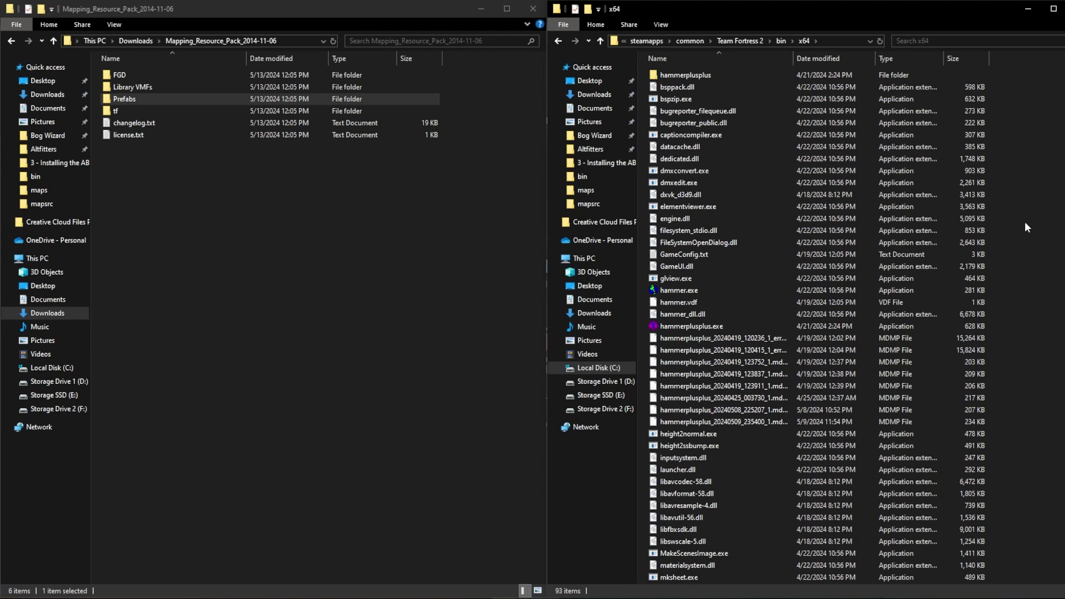
key(ctrl+v)
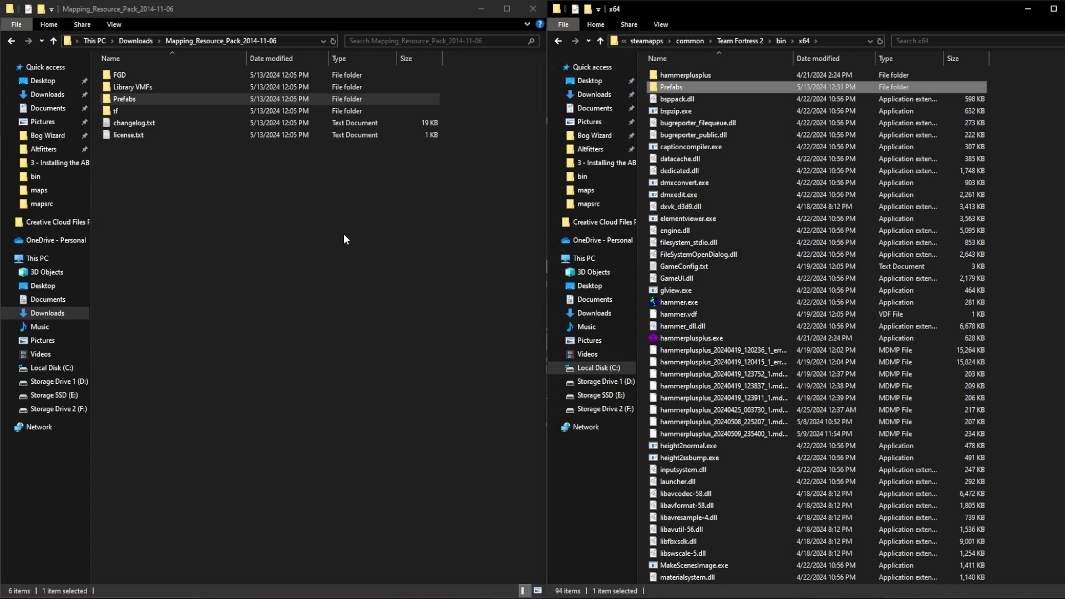
click(127, 113)
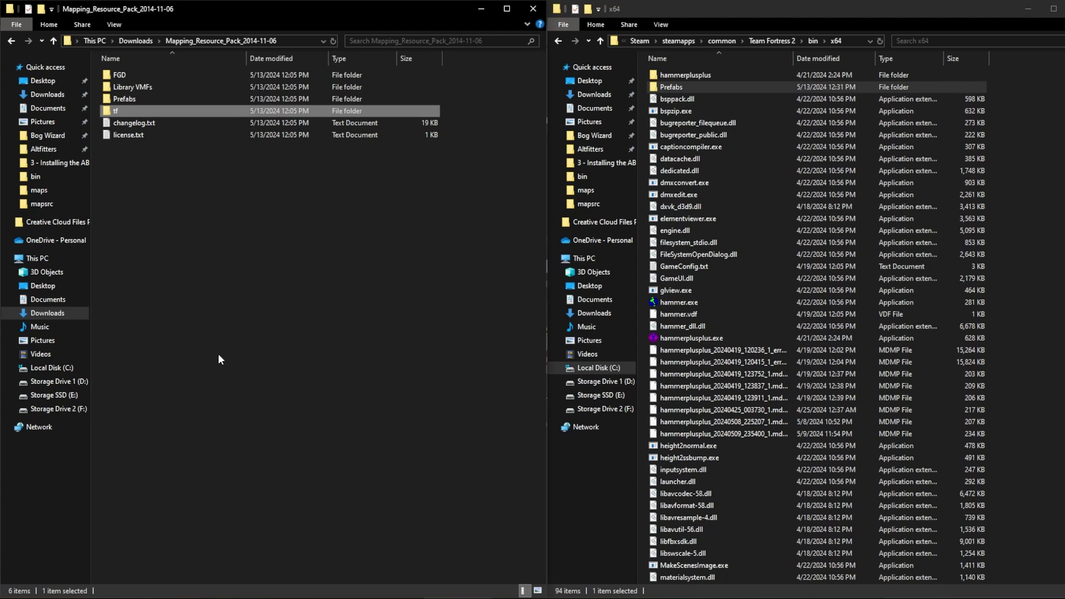
Paste the pack's tf folder into steamapps\common\Team Fortress 2, then launch Hammer++
key(ctrl+c)
click(682, 41)
double_click(678, 80)
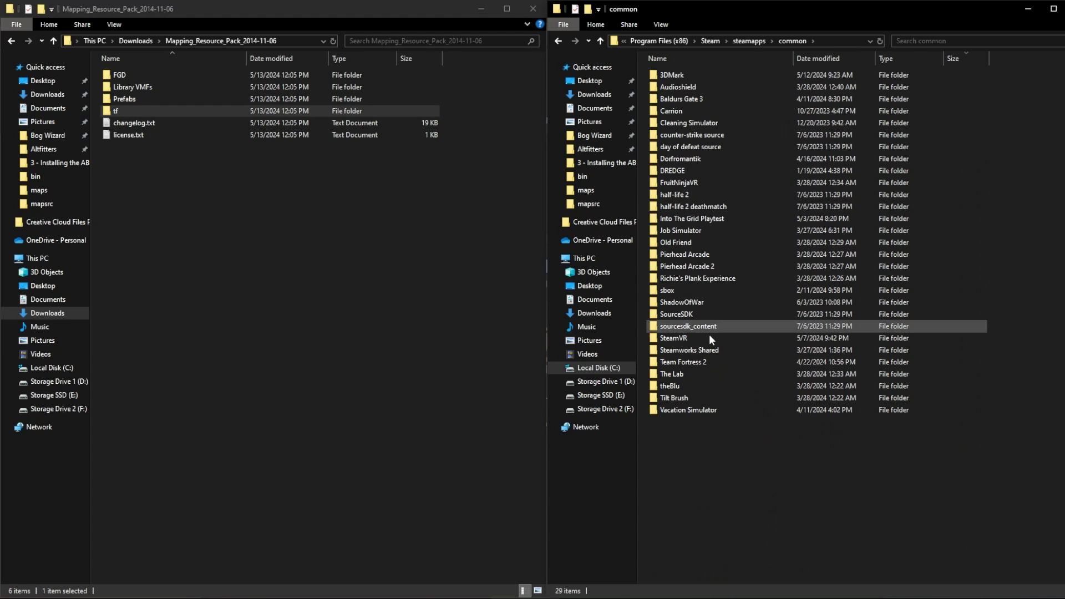
double_click(700, 358)
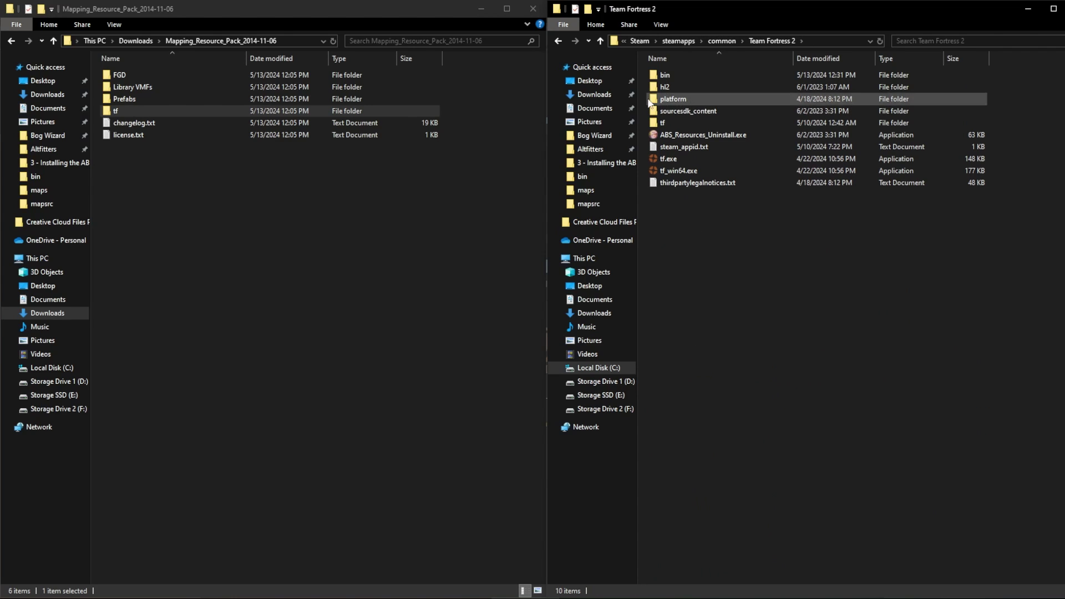
key(t)
key(ctrl+v)
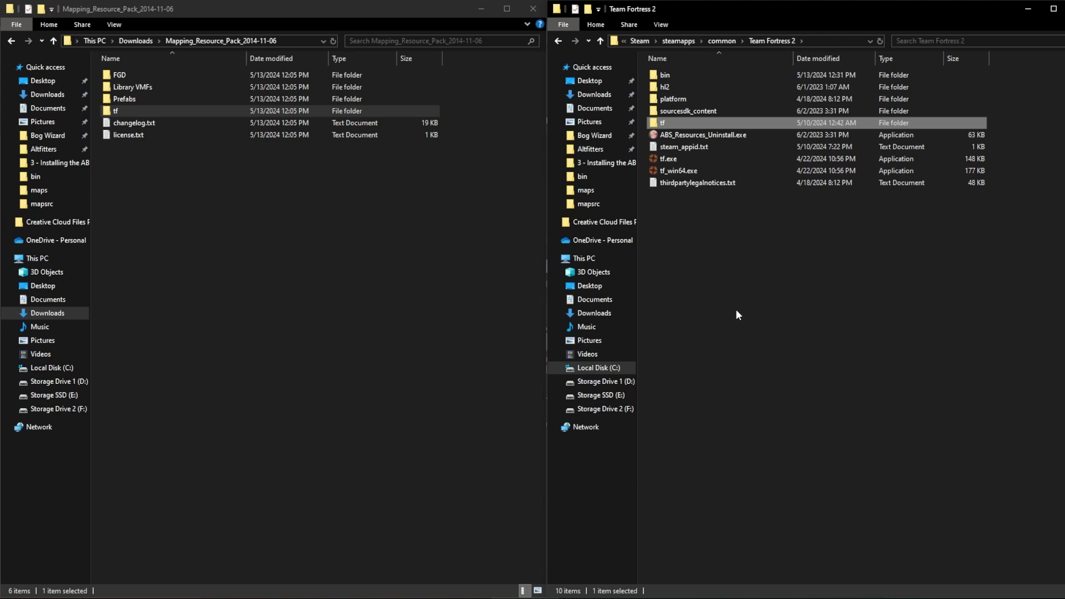
click(736, 310)
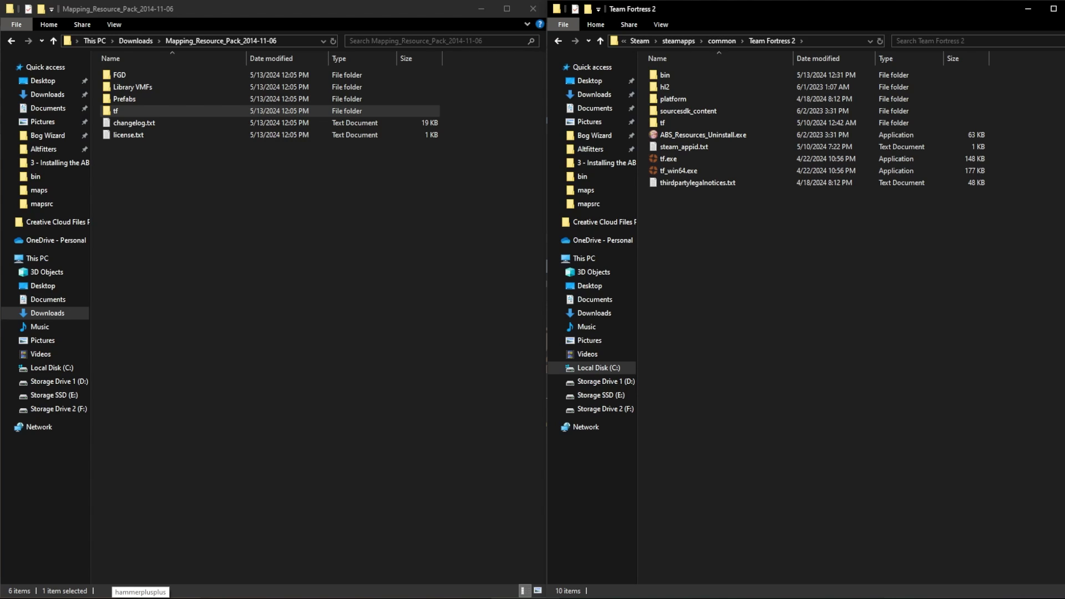
click(138, 597)
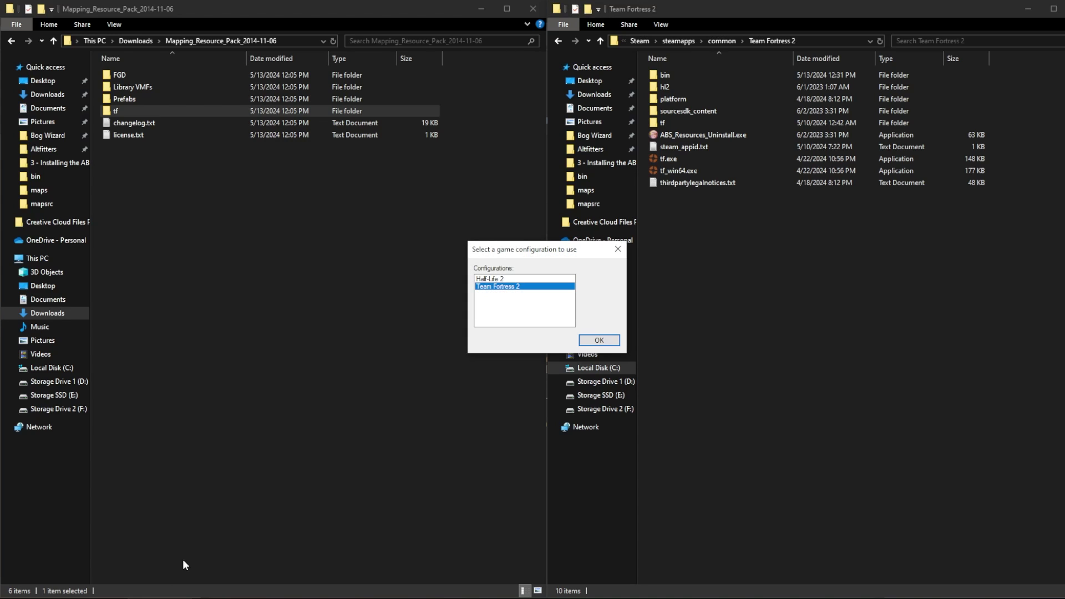
Start with the Team Fortress 2 configuration and browse to add a Game Data file in Options
click(591, 341)
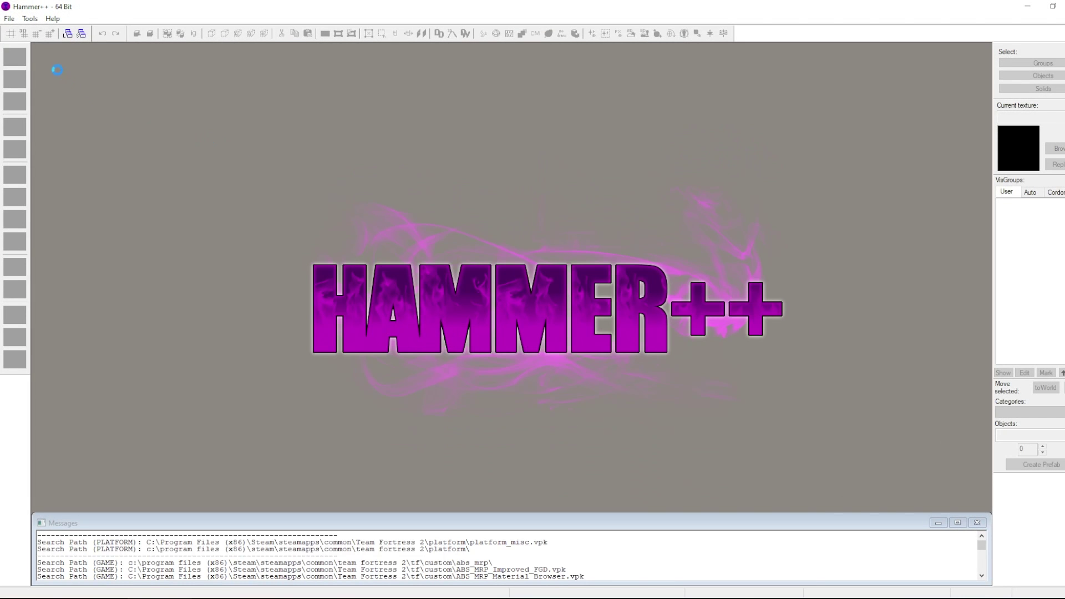
click(30, 18)
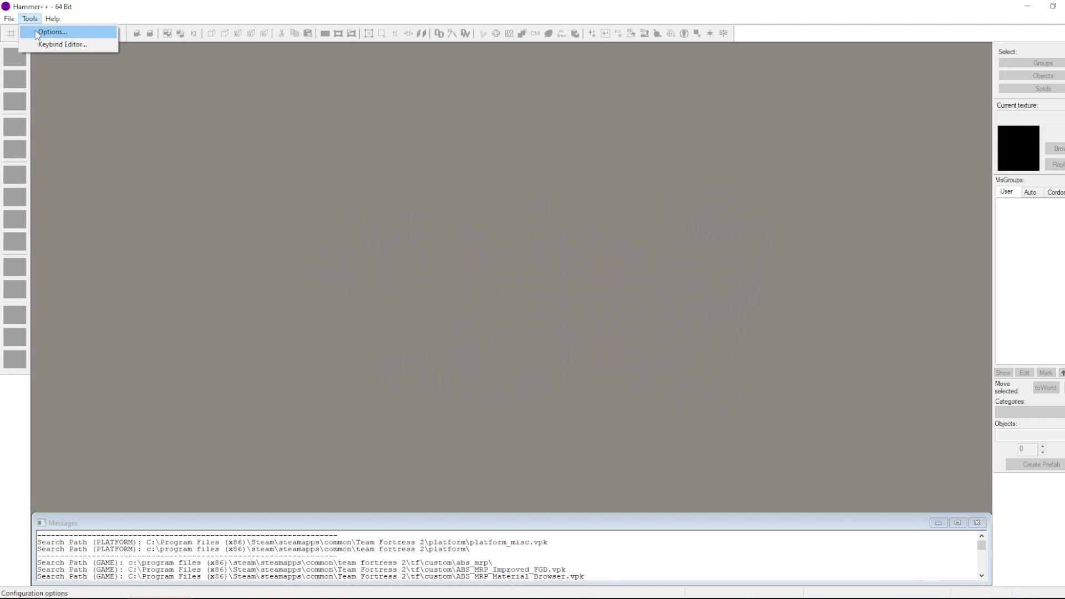
click(52, 32)
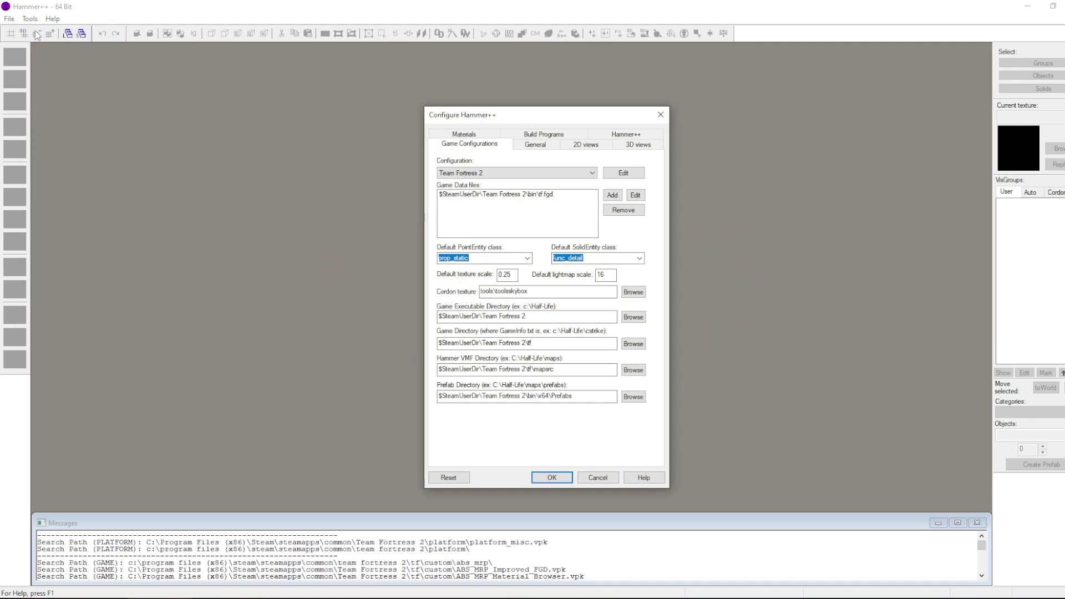
click(612, 198)
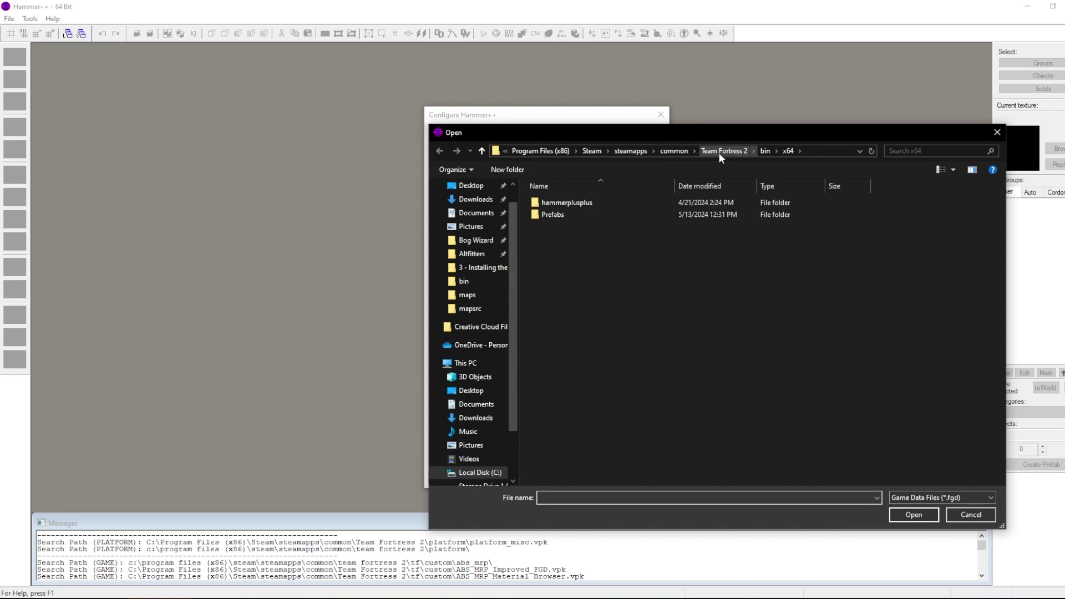
Add tf-abs.fgd from Team Fortress 2's bin folder as a game data file and save
click(765, 152)
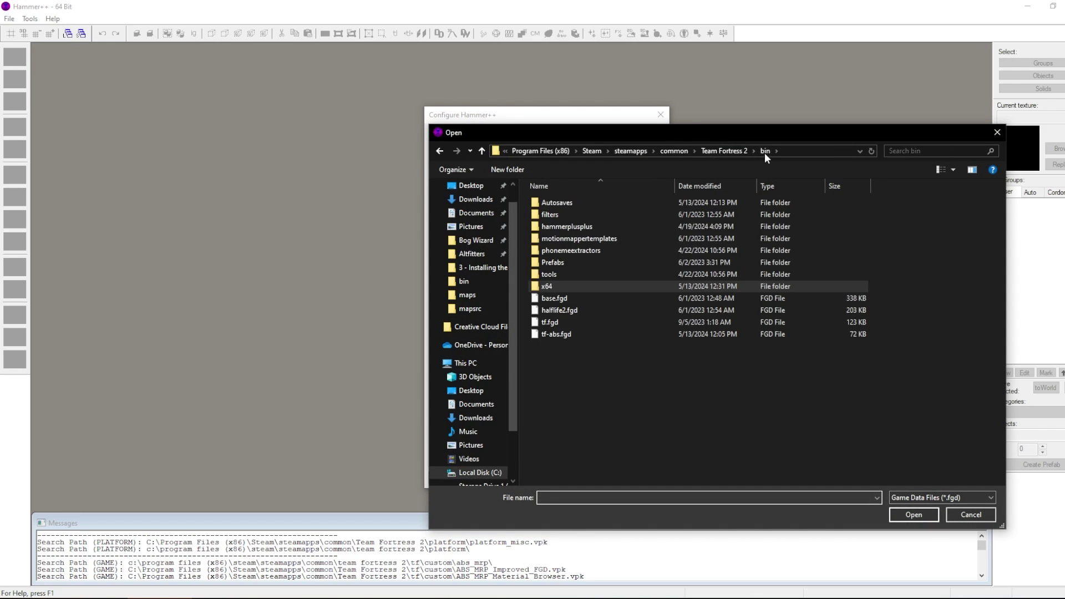
click(559, 334)
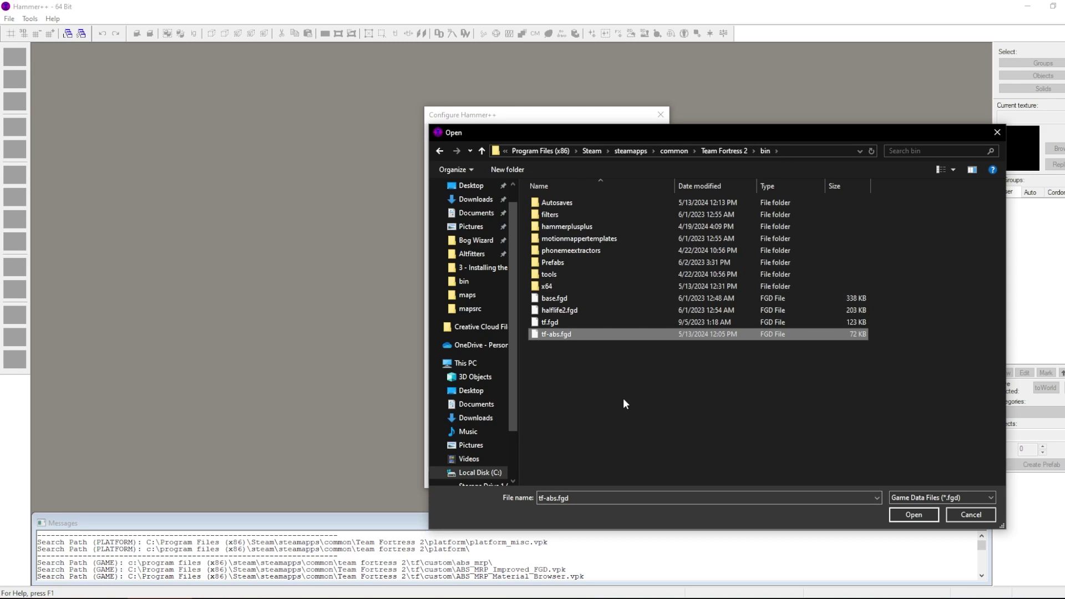
click(913, 515)
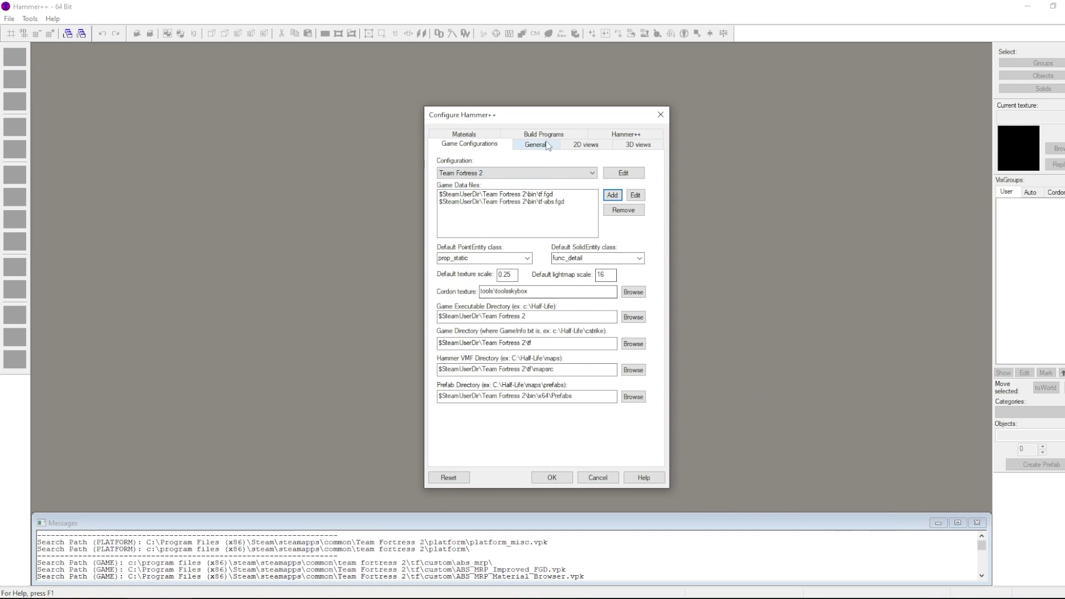
click(557, 481)
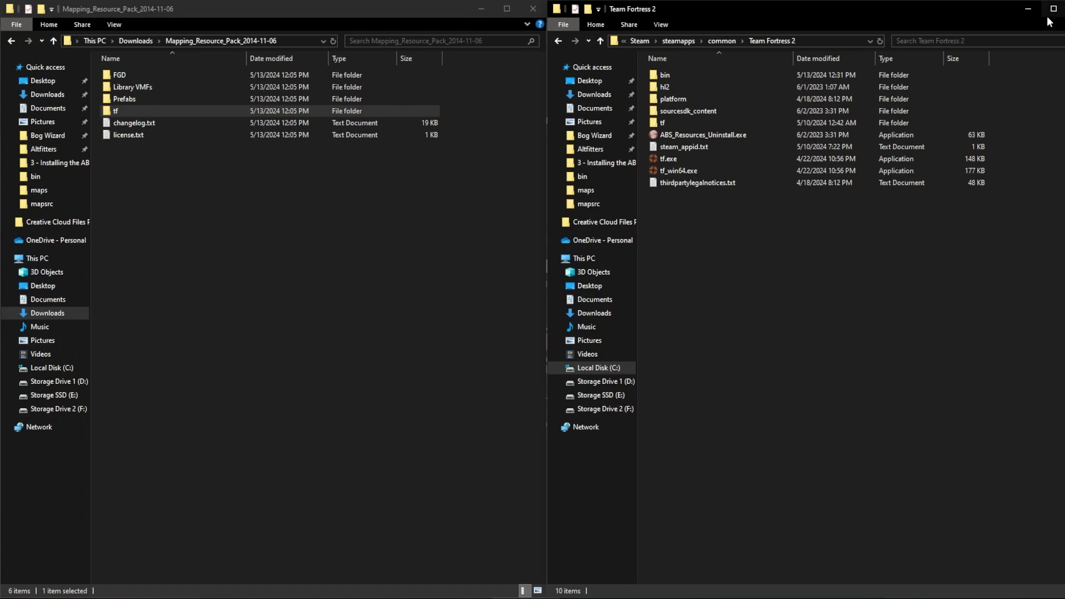
Relaunch Hammer++ with the Team Fortress 2 configuration and create a new map
click(147, 594)
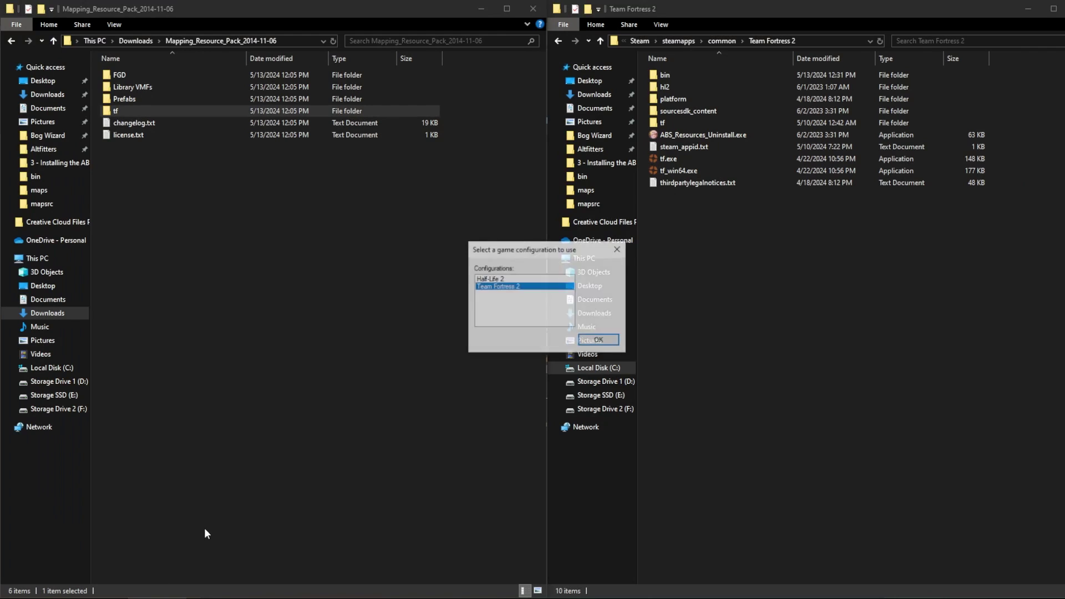
click(583, 340)
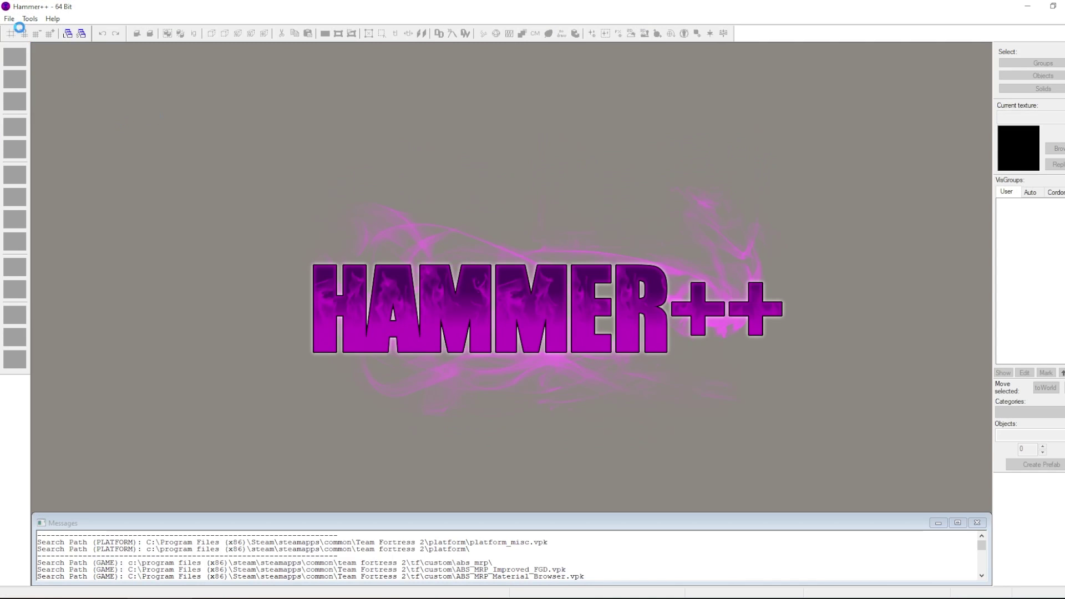
click(9, 19)
click(17, 30)
Place an entity at the origin and change its class to info_player_teamspawn
click(193, 34)
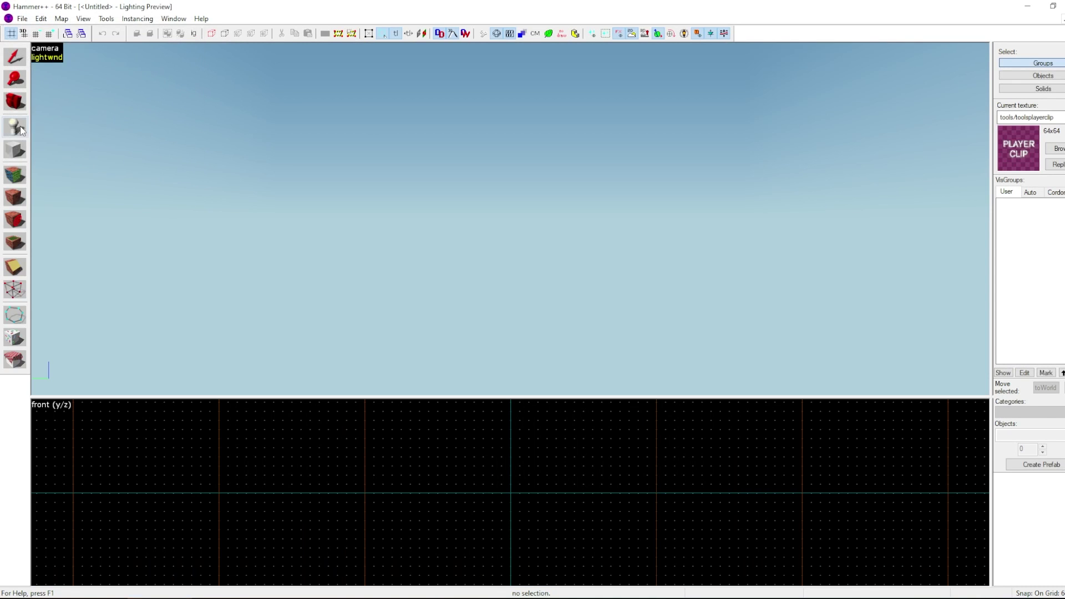
click(508, 218)
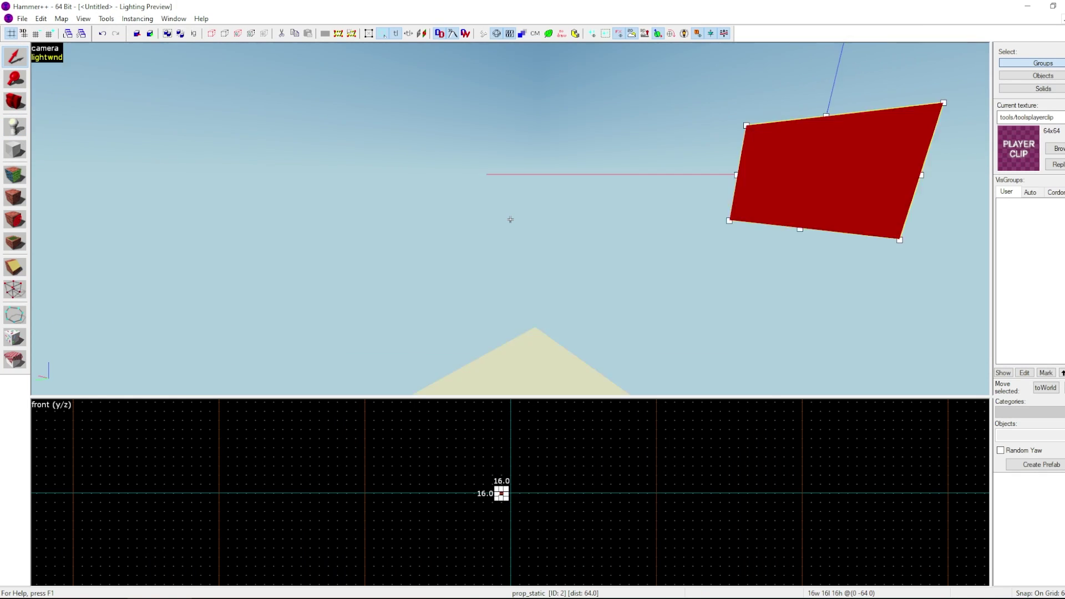
double_click(526, 196)
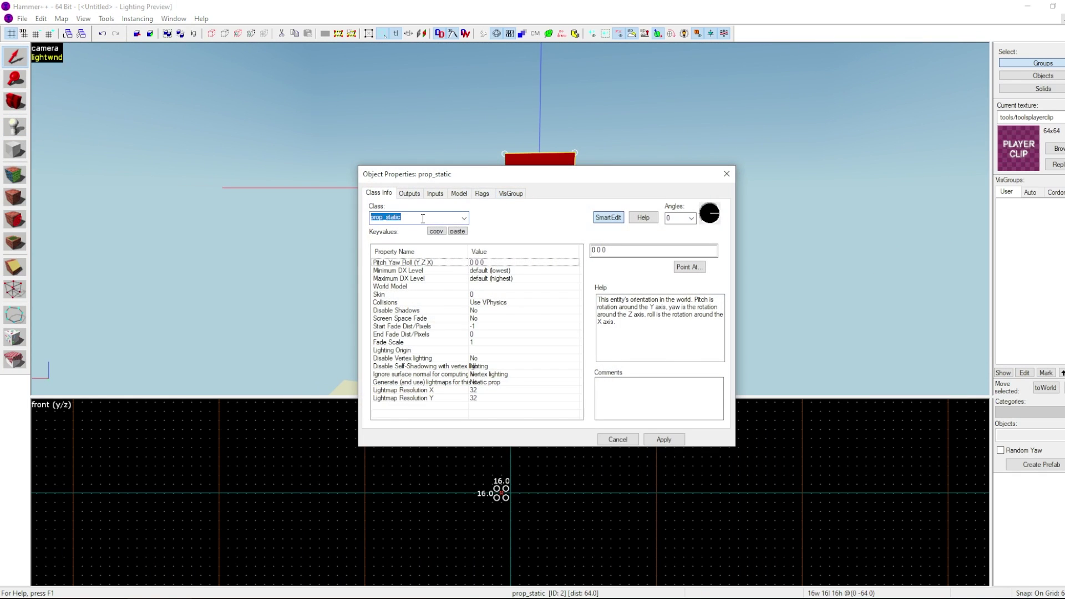
text(info_)
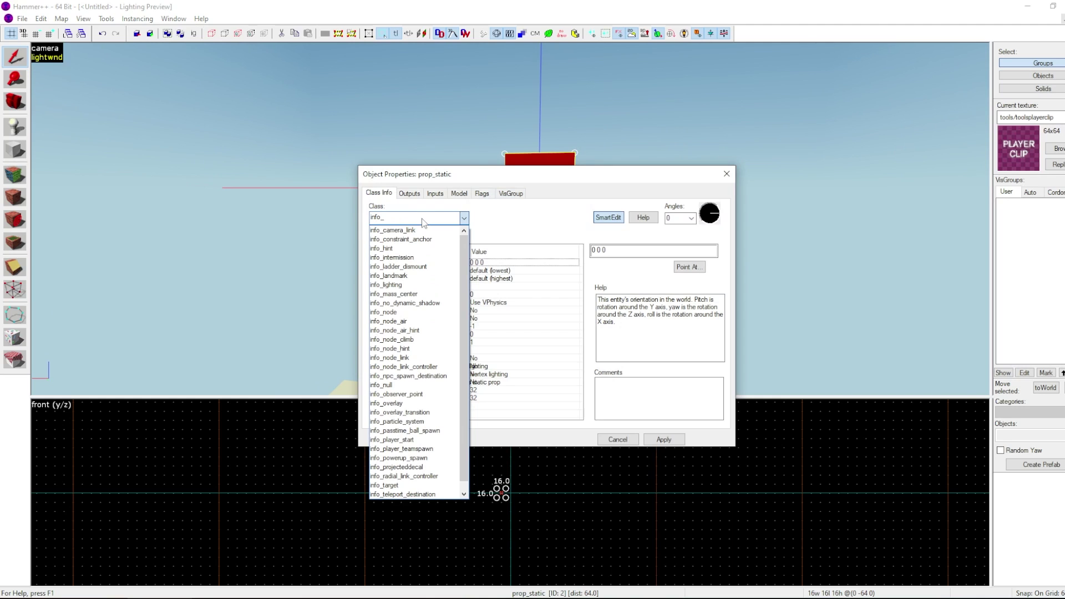
text(player)
click(451, 239)
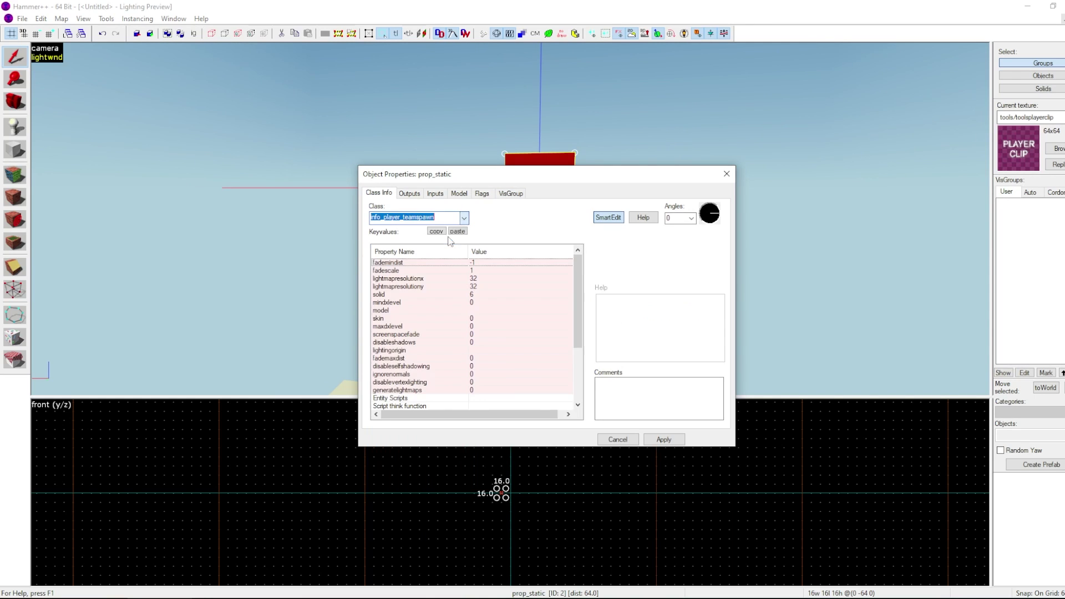
click(664, 439)
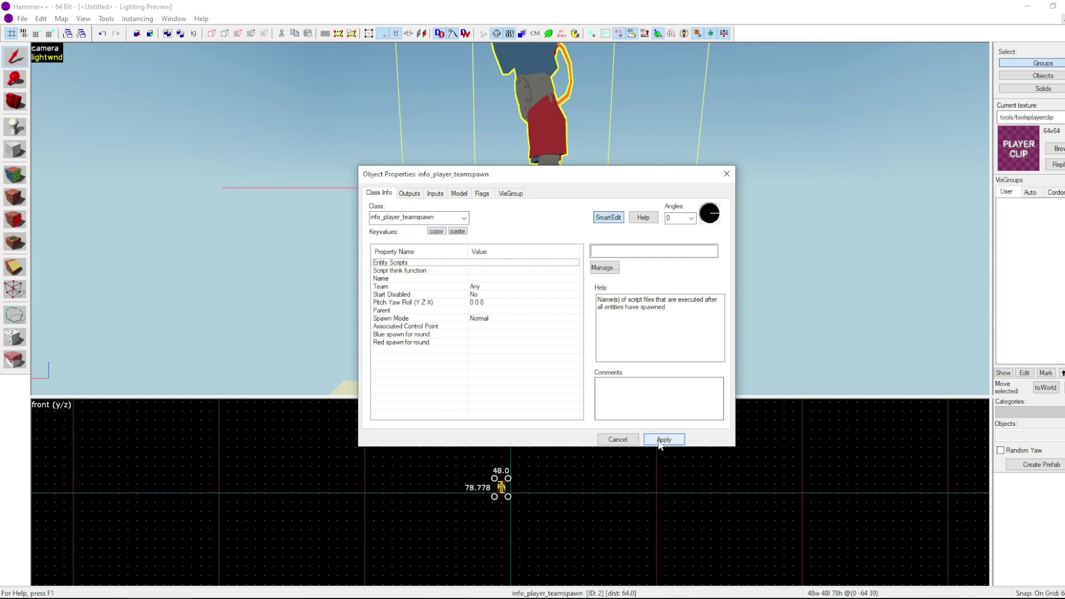
click(727, 174)
Move the 3D view closer to inspect the engineer spawn model
key(z)
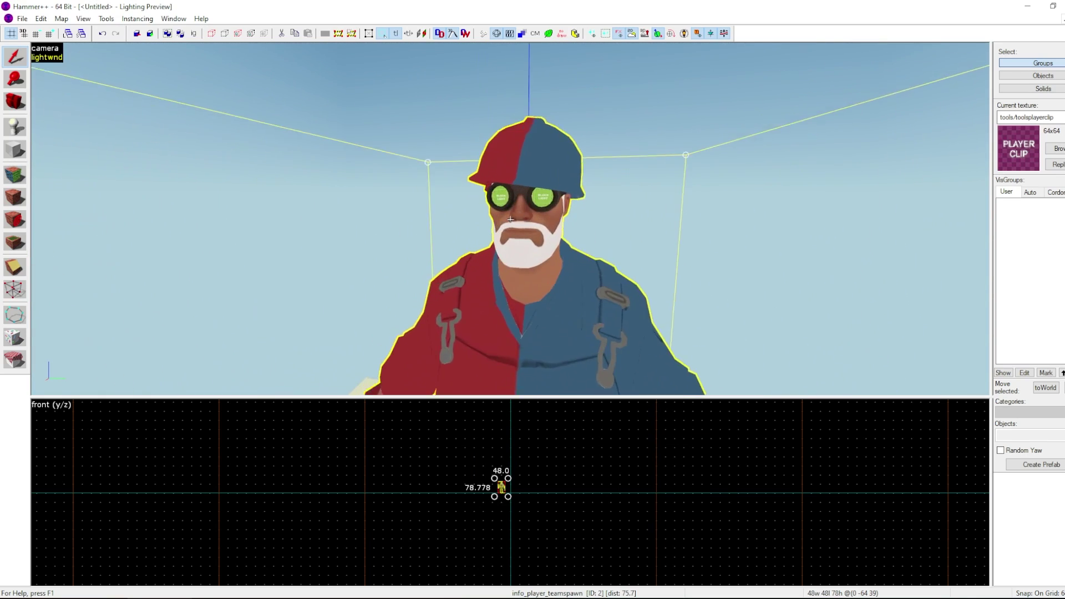
key(w)
key(z)
click(795, 564)
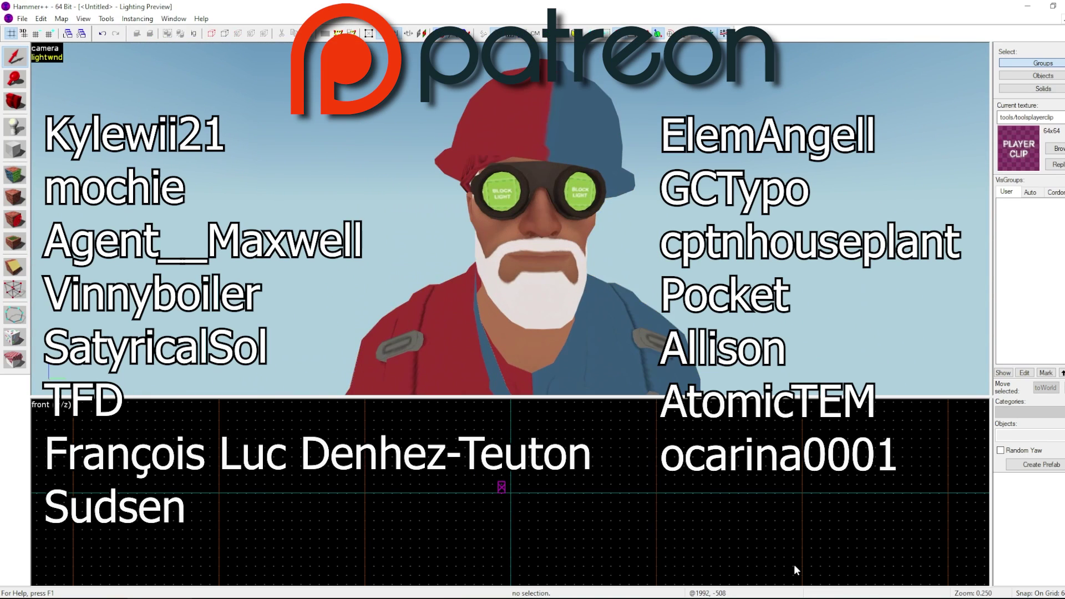